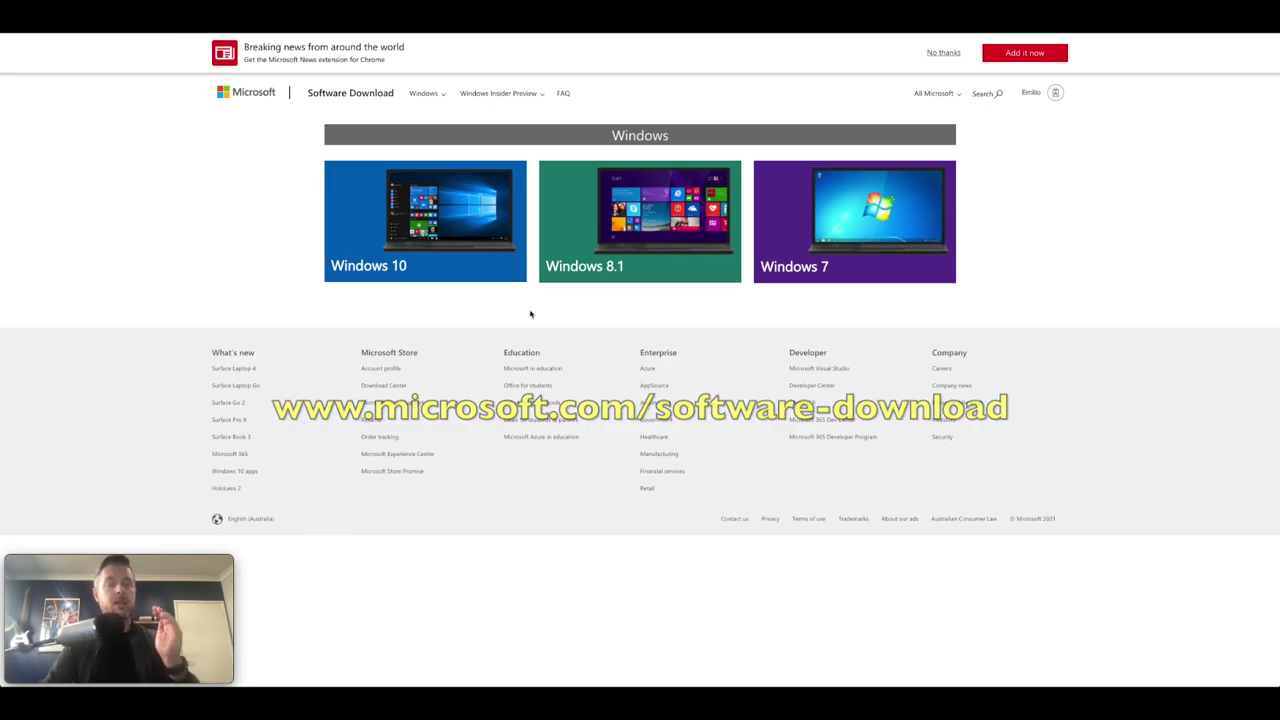
Step: Open the Windows 10 Insider Preview download page and confirm the edition Windows 11 Insider Preview Enterprise (Beta Channel) - Build 22000.132
click(516, 93)
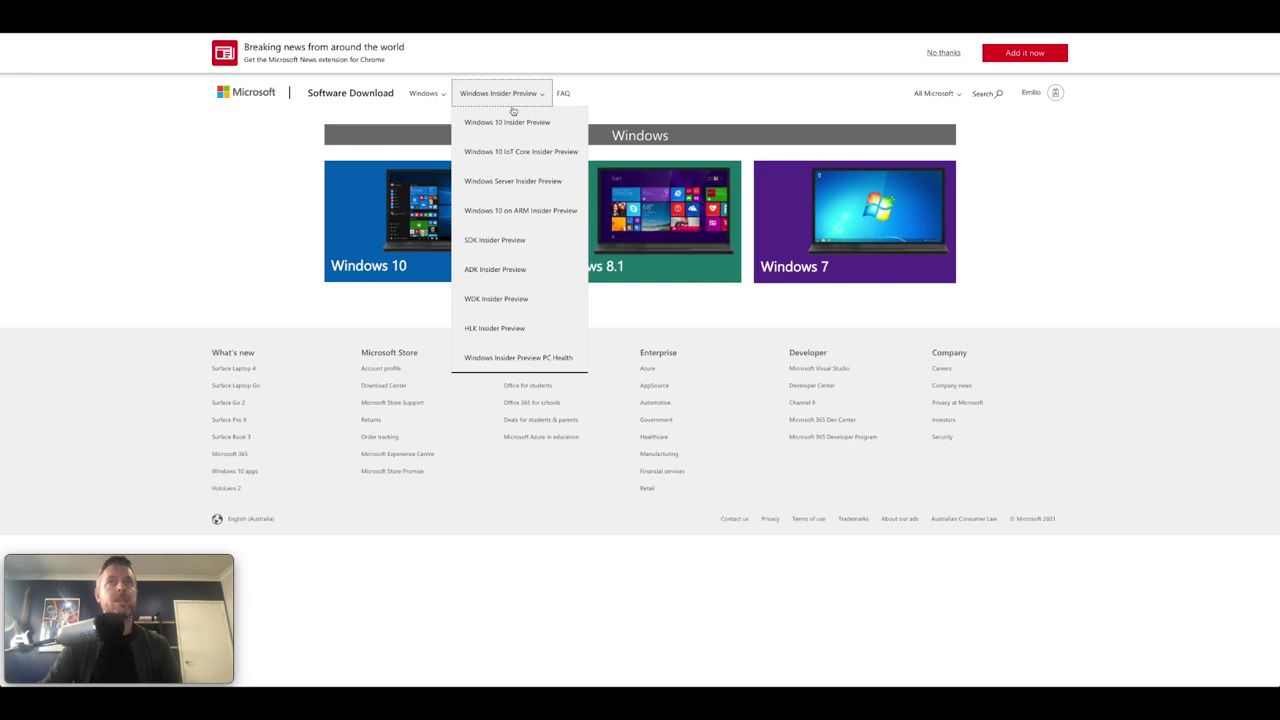
click(531, 124)
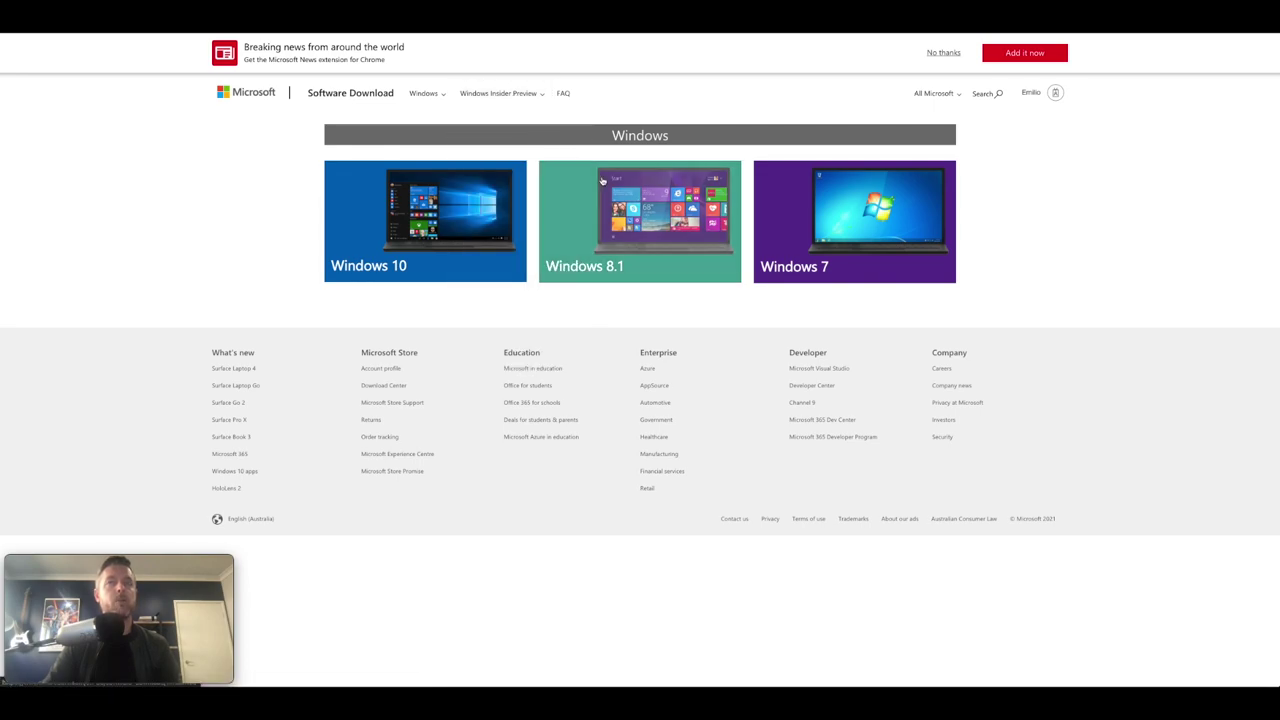
scroll(604, 162, down, 20)
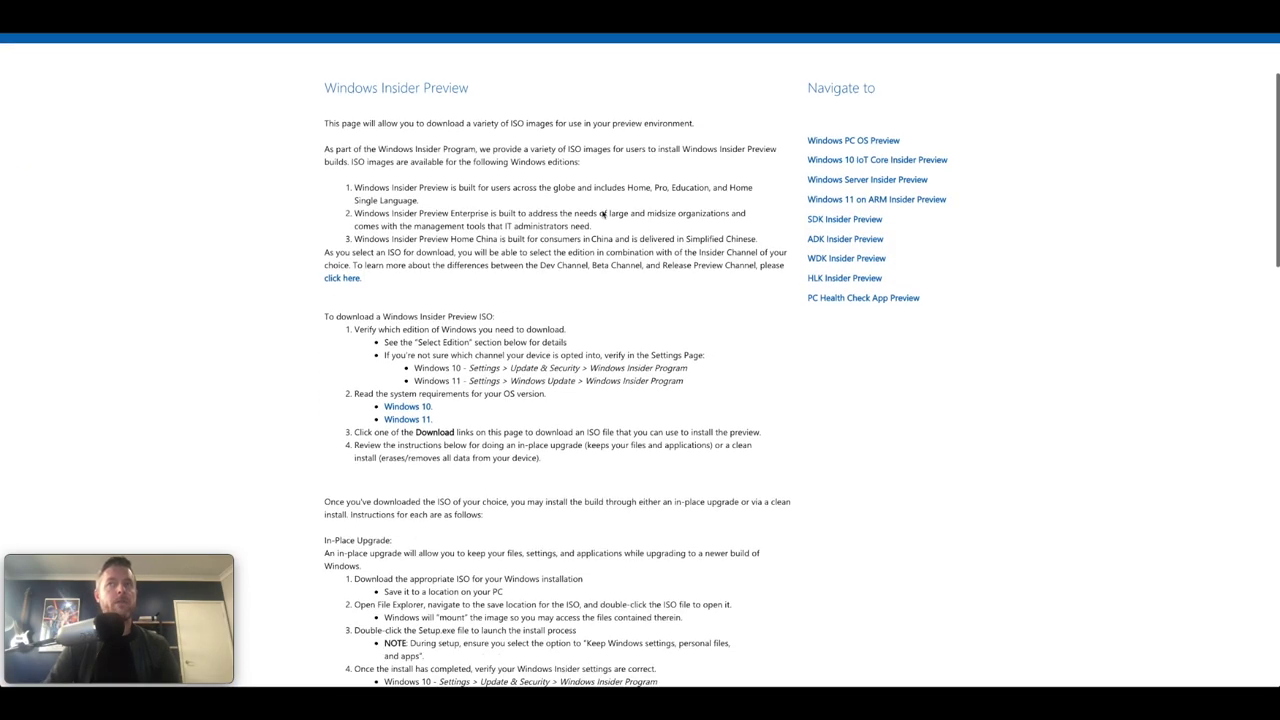
scroll(603, 214, up, 1)
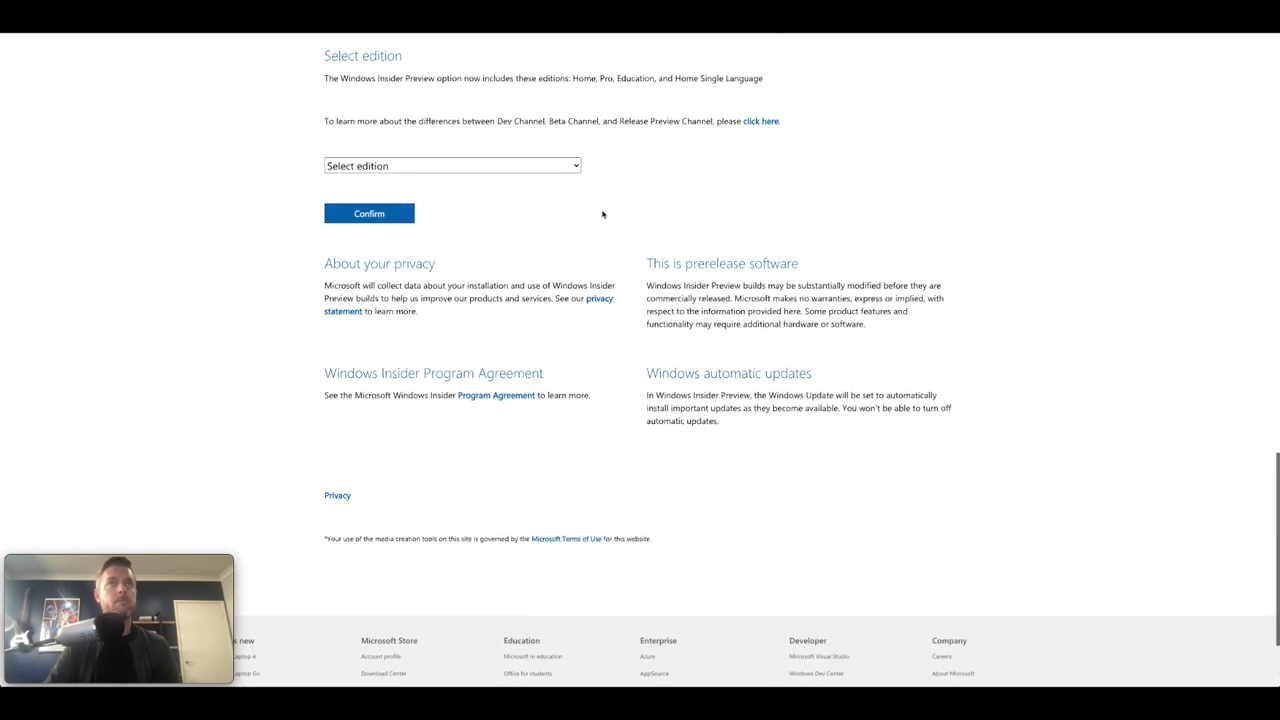
click(406, 167)
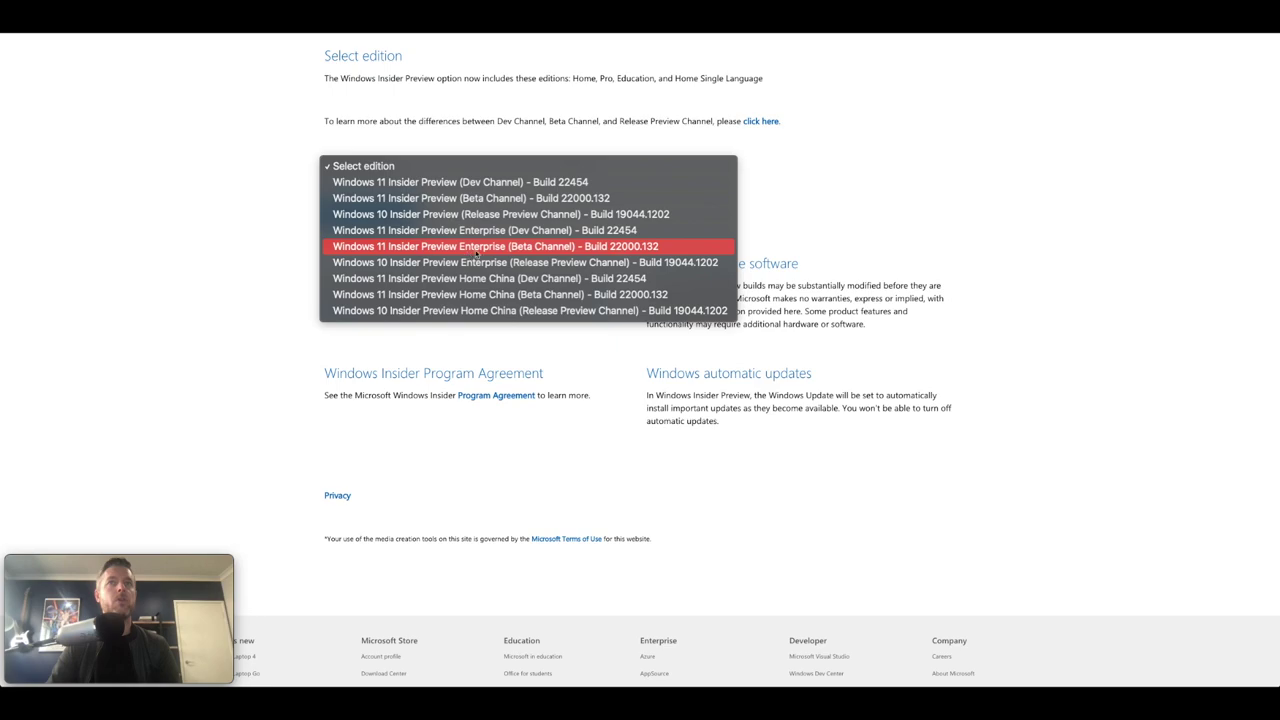
click(516, 248)
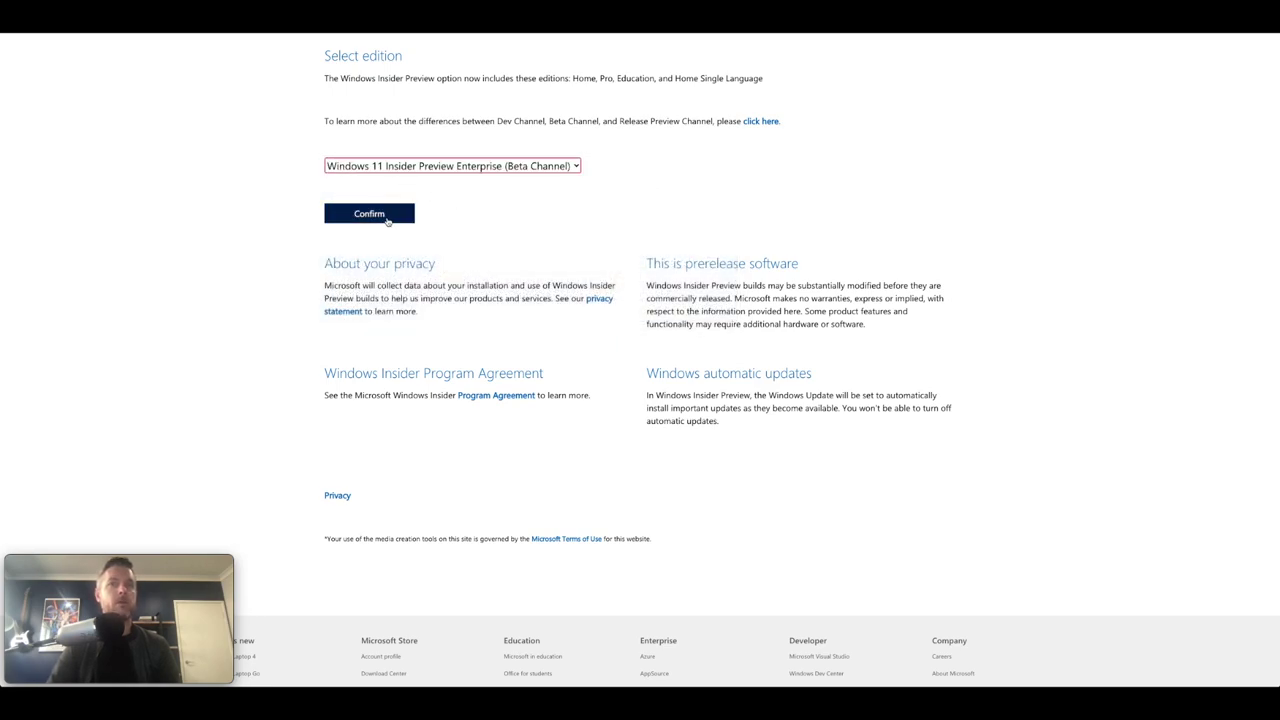
click(385, 216)
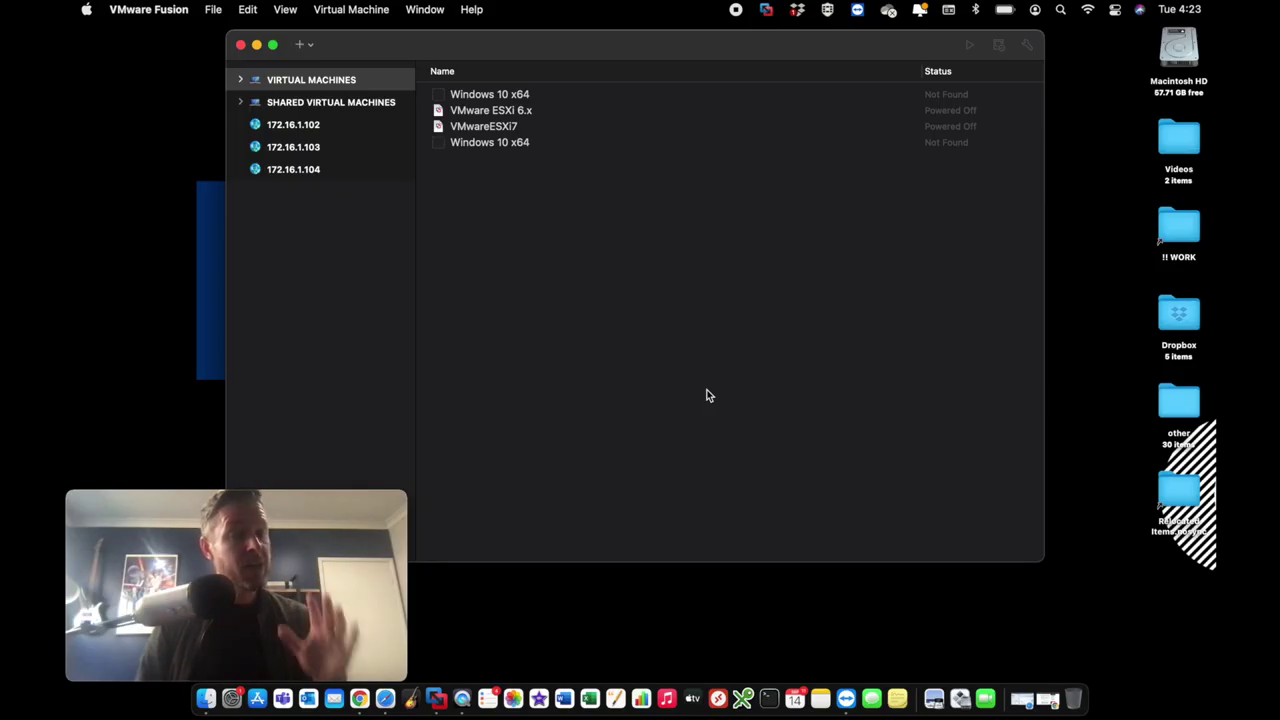
Step: Start a new virtual machine in VMware Fusion, using the ISO file on the desktop as its installation image
drag(821, 59, 841, 186)
drag(843, 128, 708, 60)
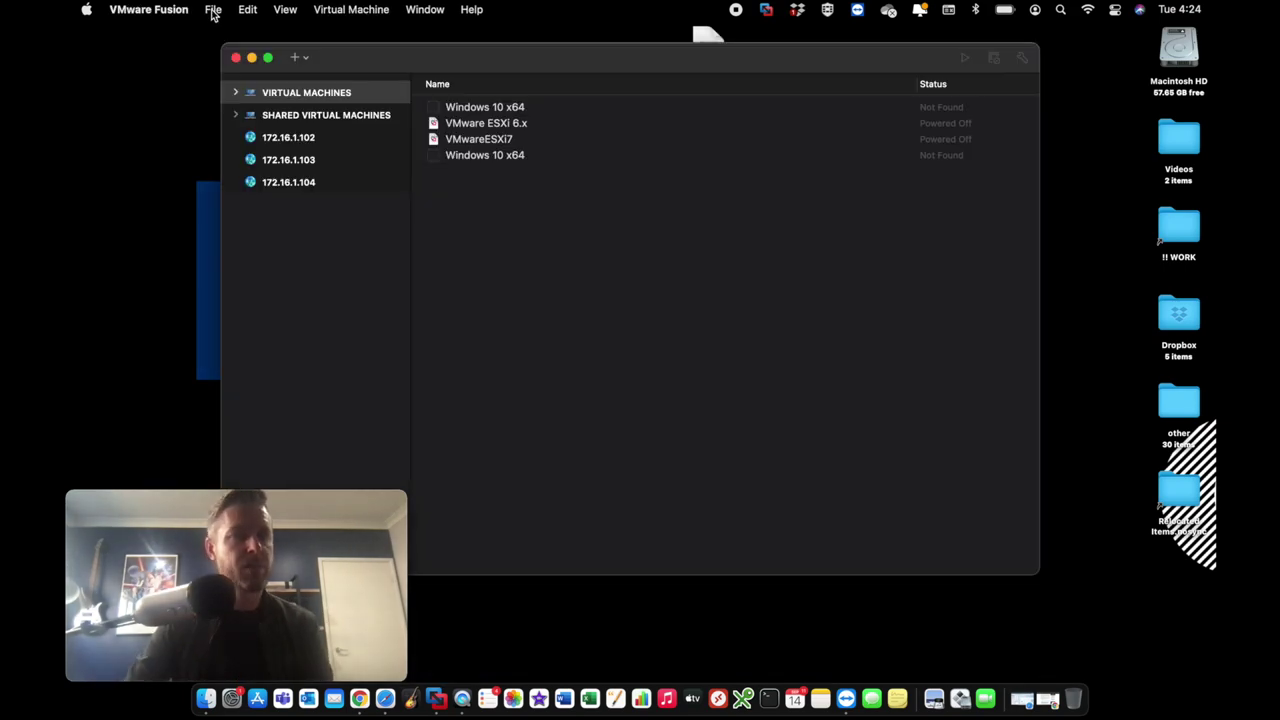
click(213, 10)
click(245, 33)
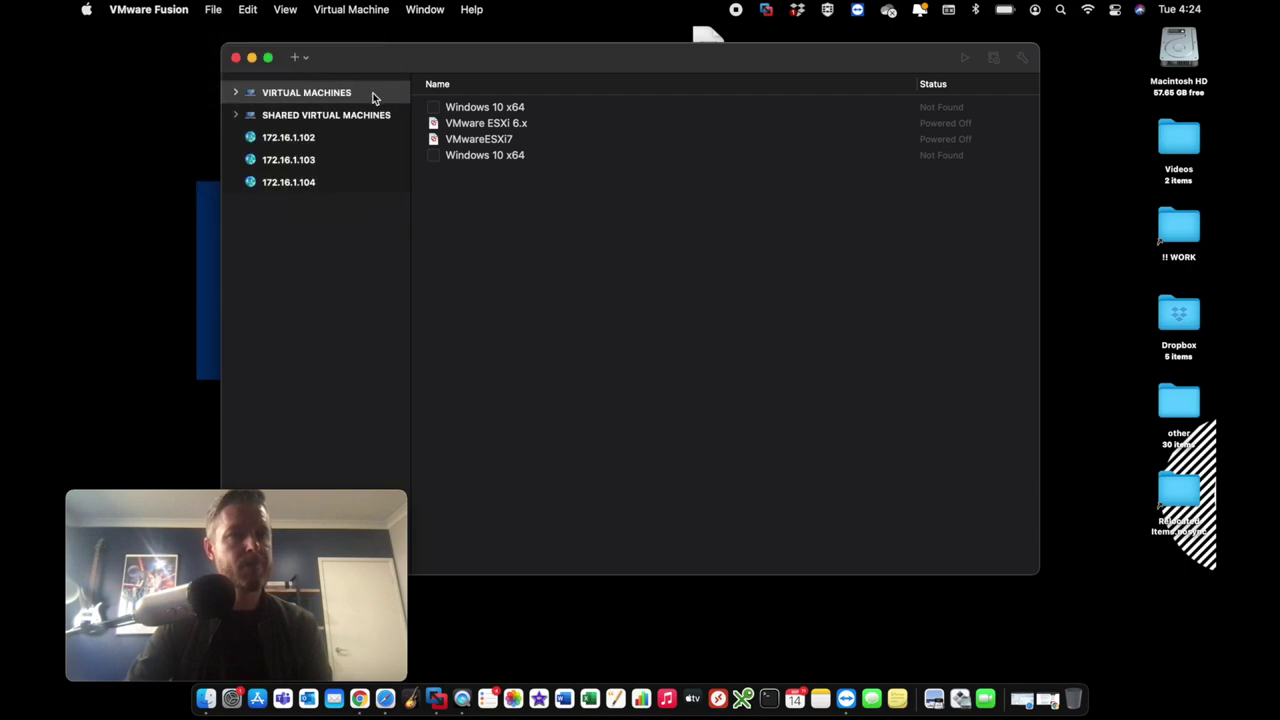
drag(457, 57, 641, 140)
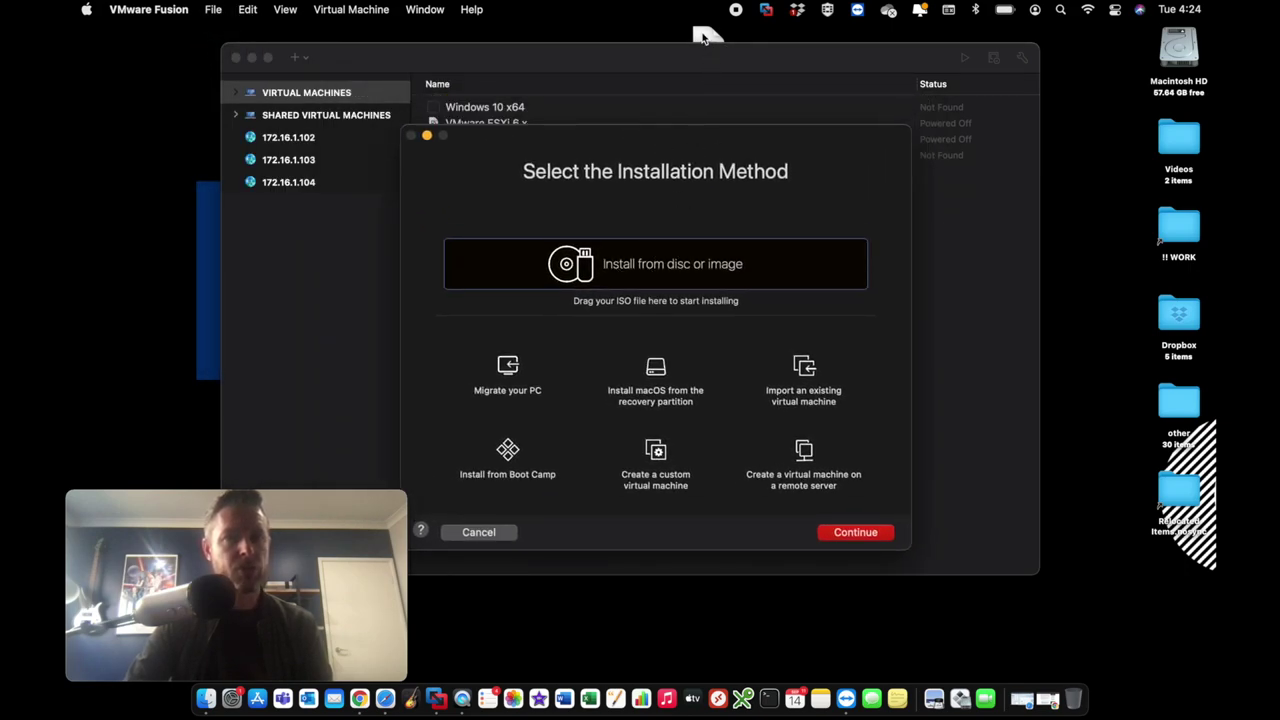
drag(705, 37, 651, 266)
key(Return)
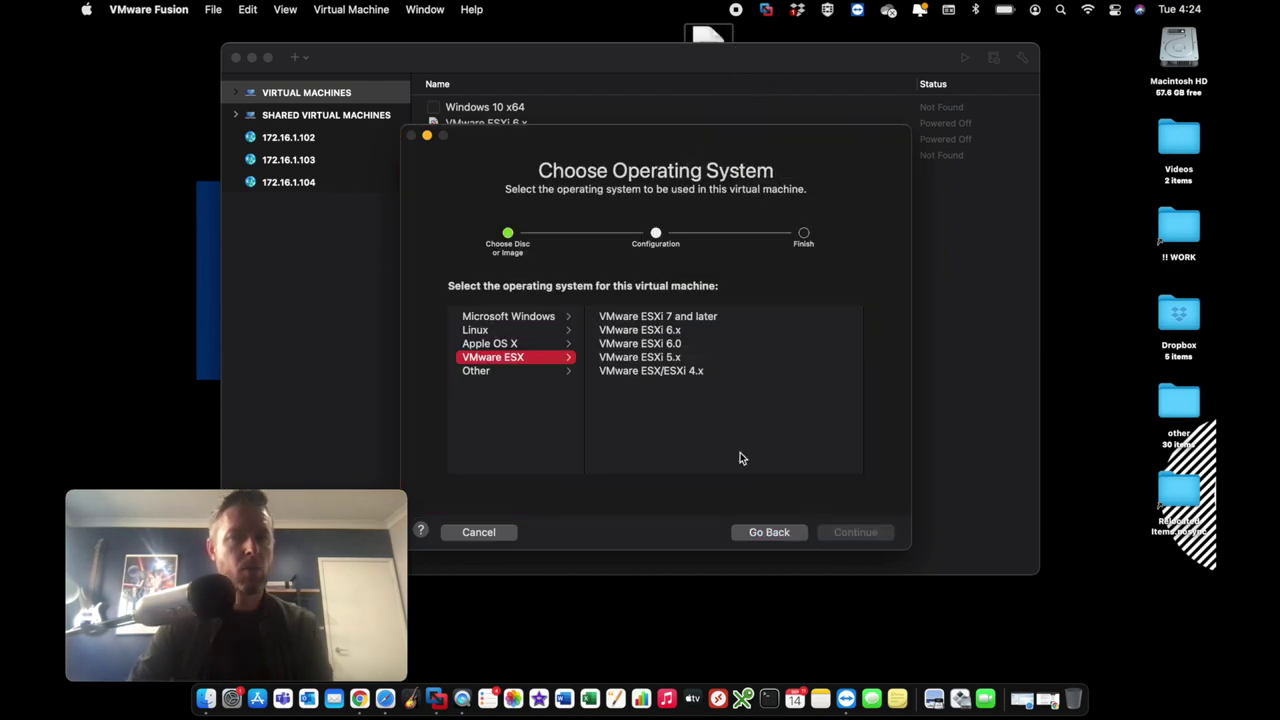
Step: Set the virtual machine's operating system to Microsoft Windows, Windows 10 x64, and its boot firmware to Legacy BIOS
click(514, 318)
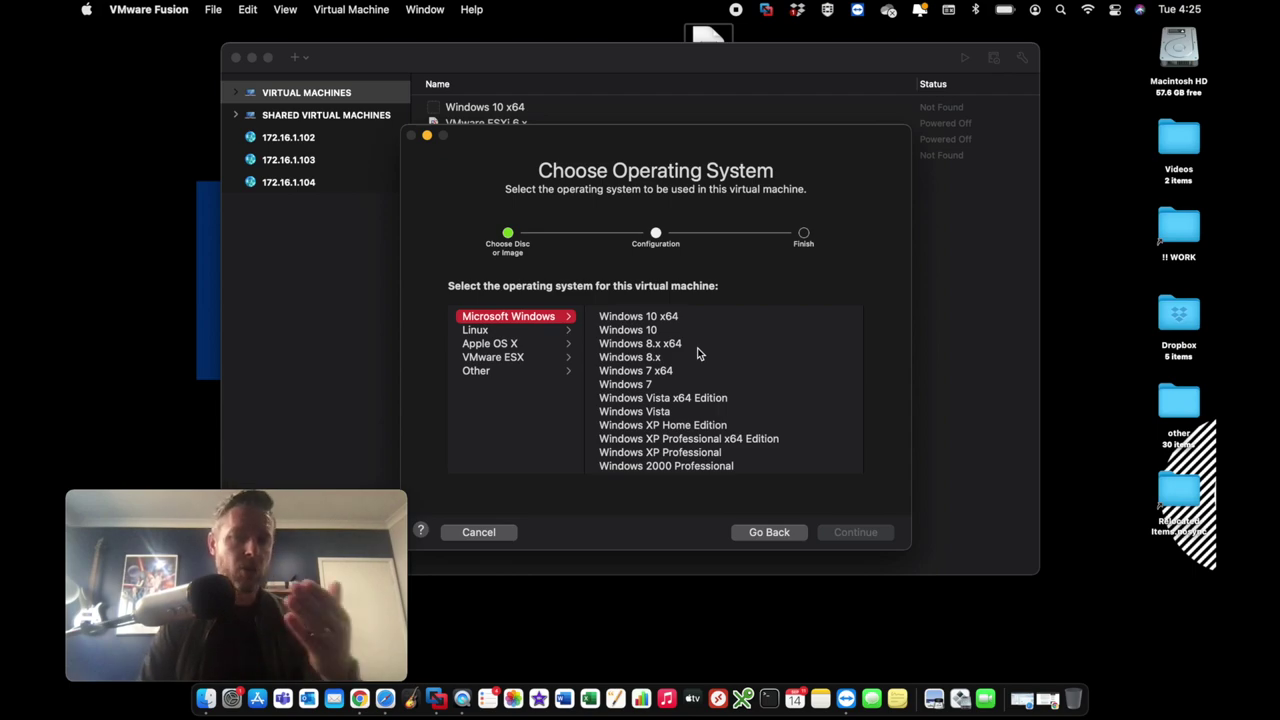
scroll(698, 353, up, 1)
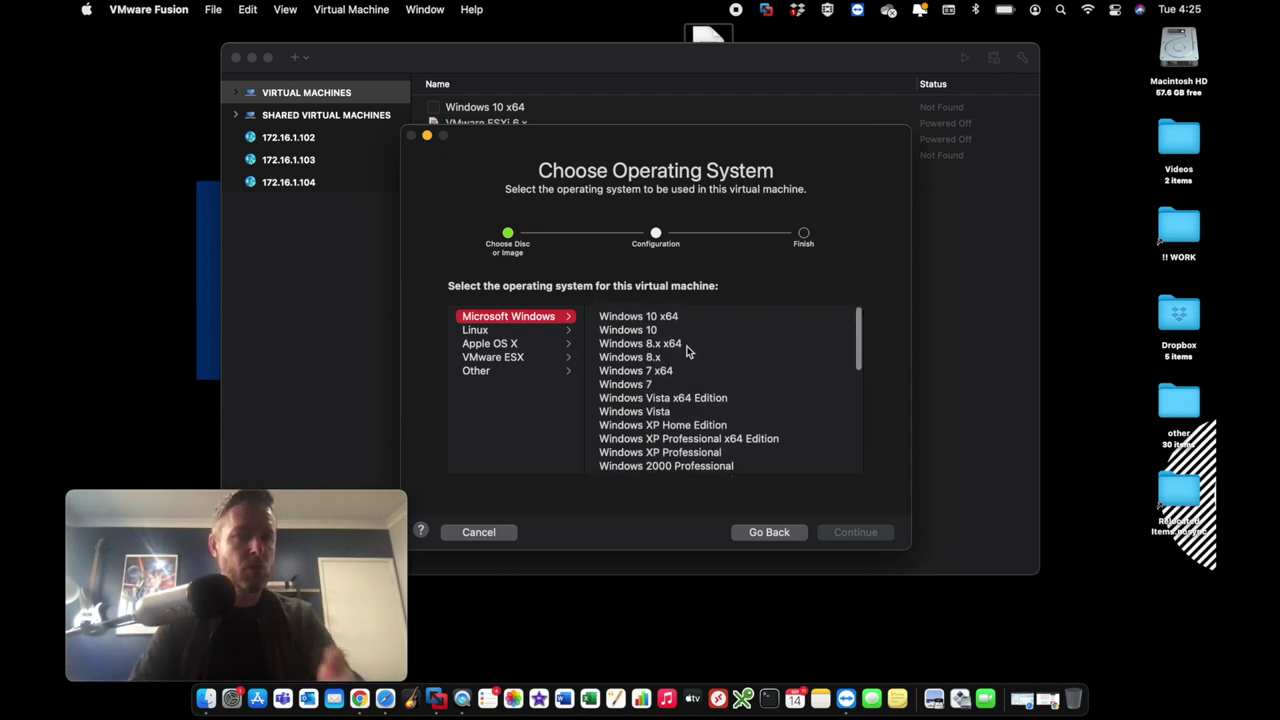
click(640, 320)
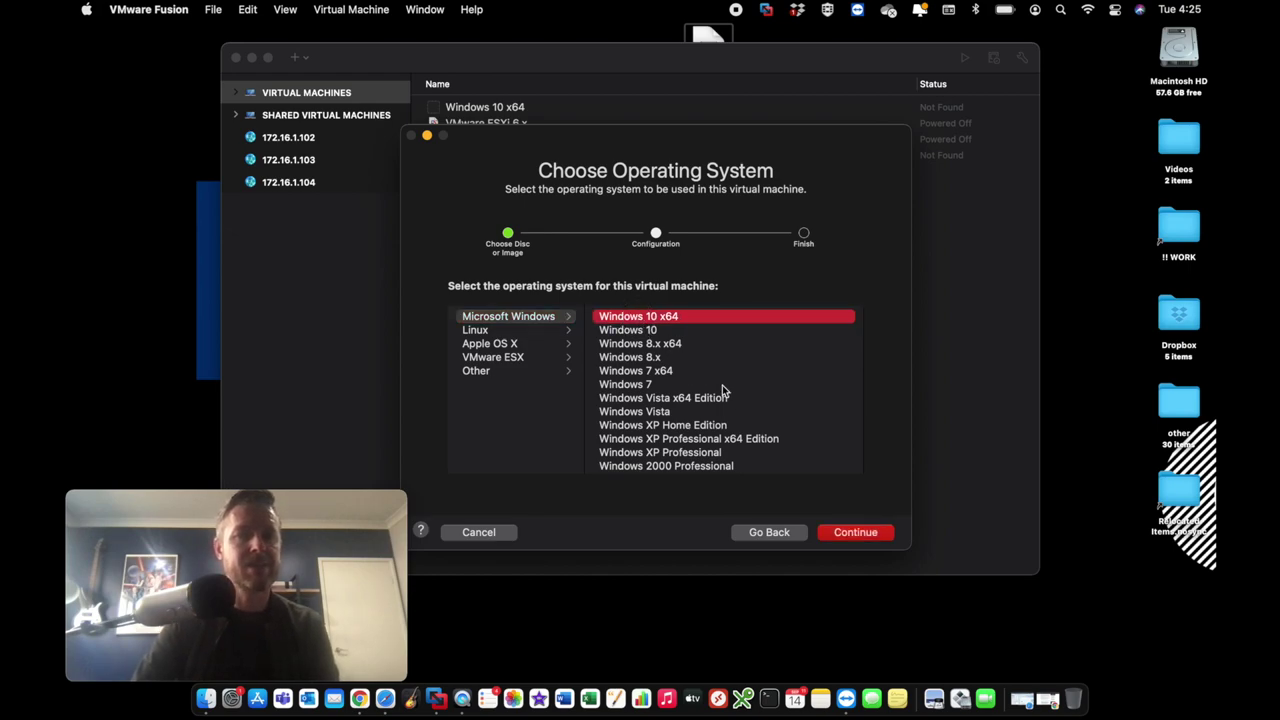
click(855, 532)
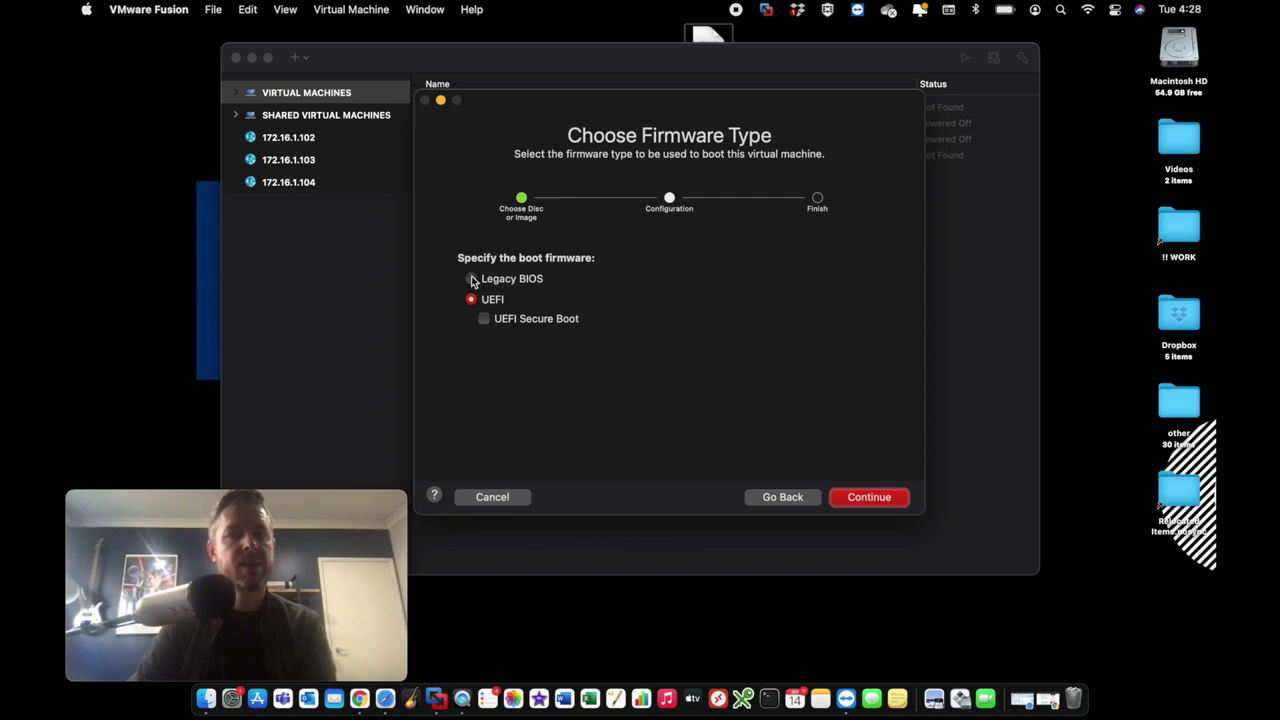
click(473, 280)
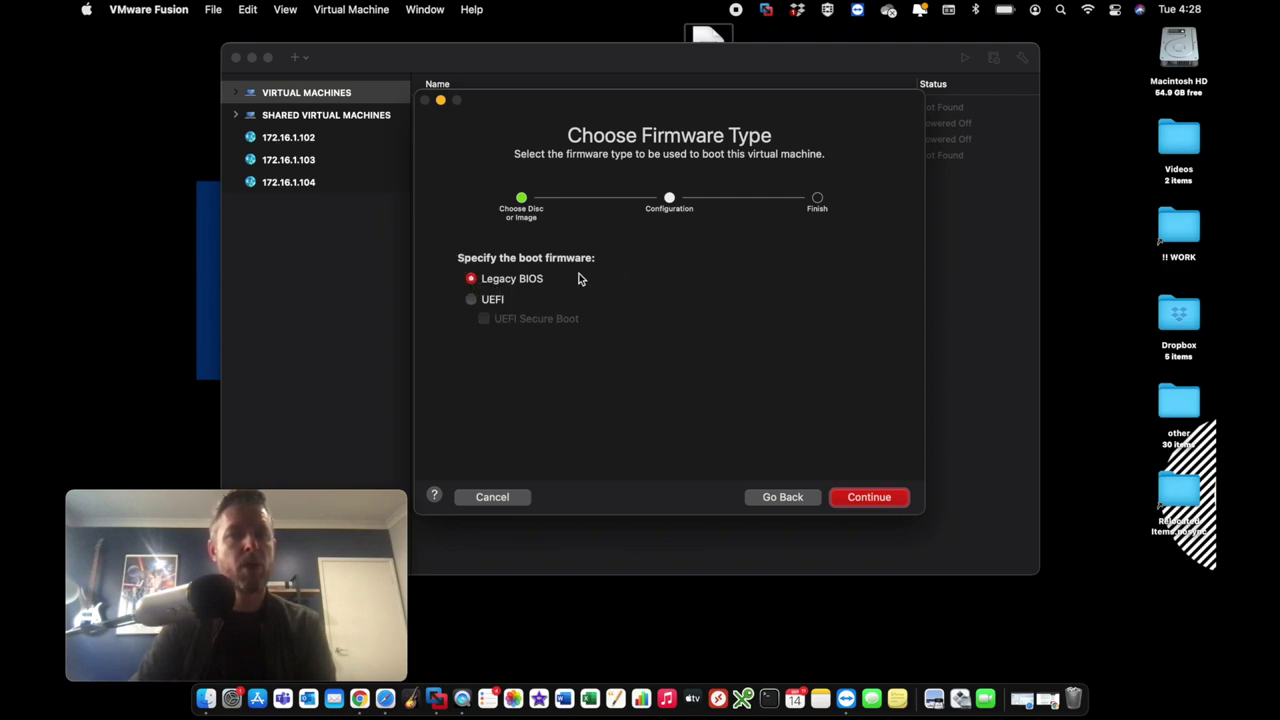
key(Return)
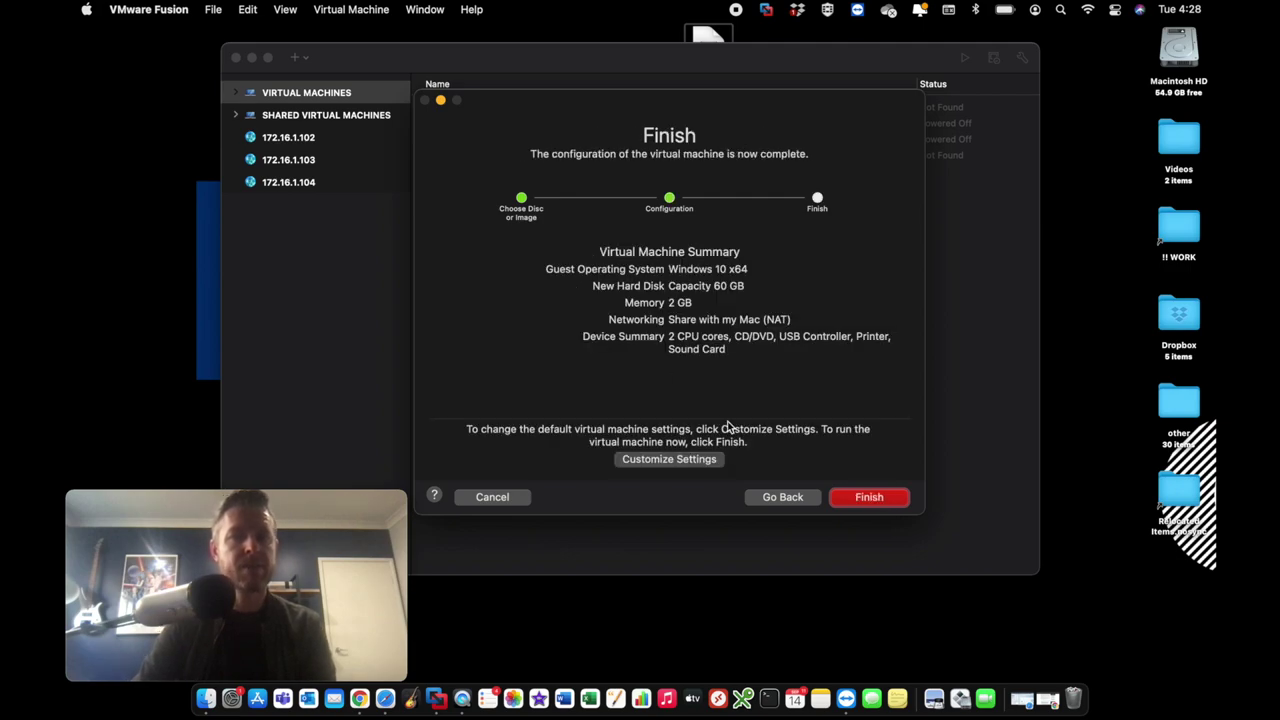
Step: Finish the virtual machine configuration and save it as Windows 11 in the Virtual Machines folder
click(868, 497)
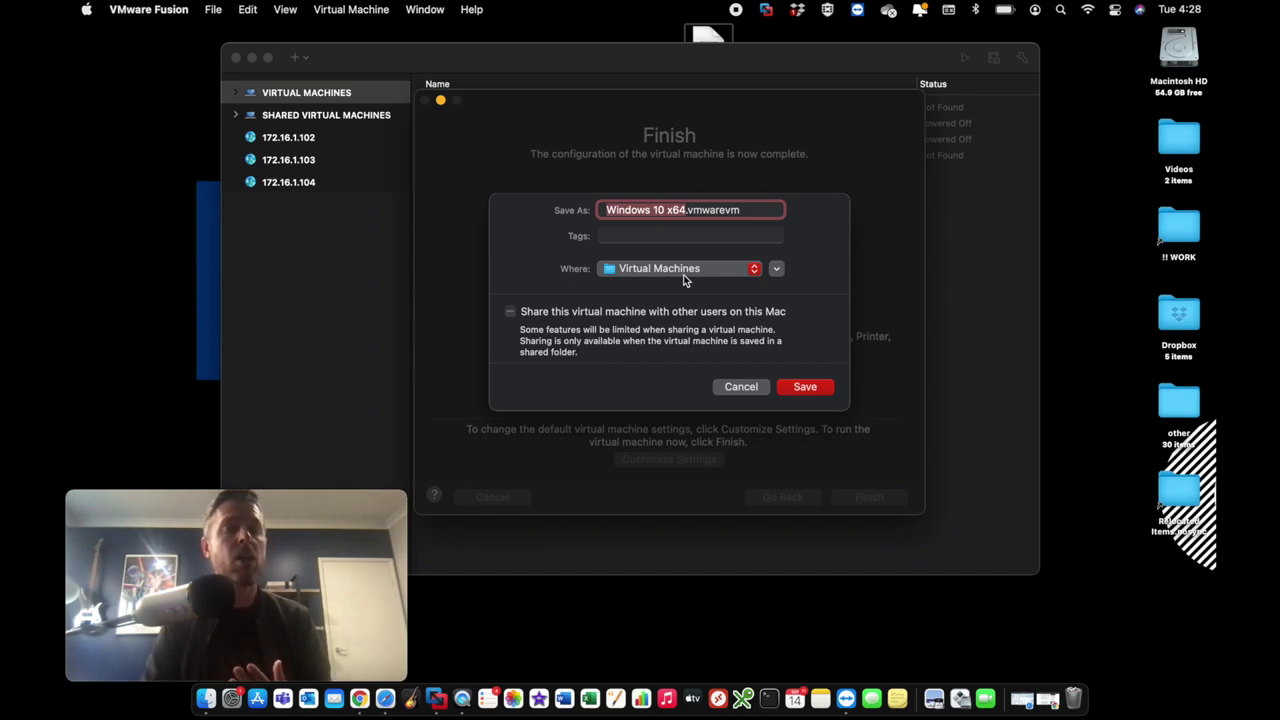
click(680, 210)
drag(687, 210, 654, 210)
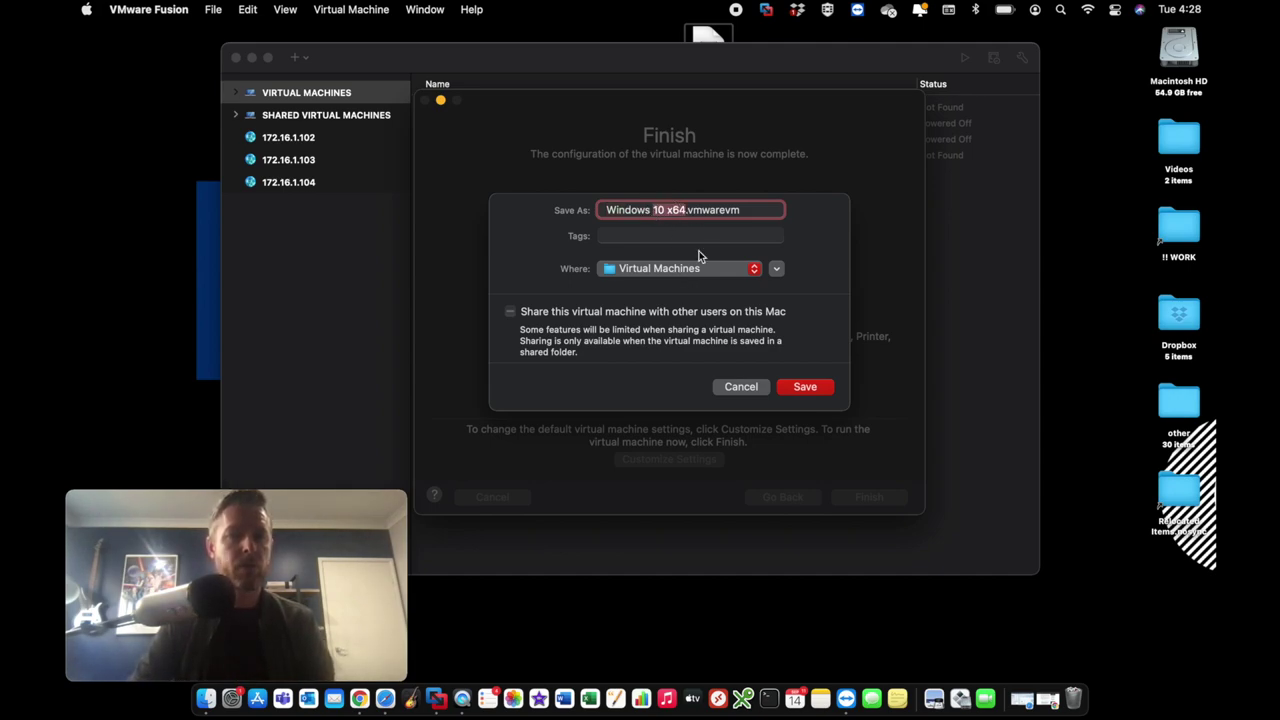
text(11)
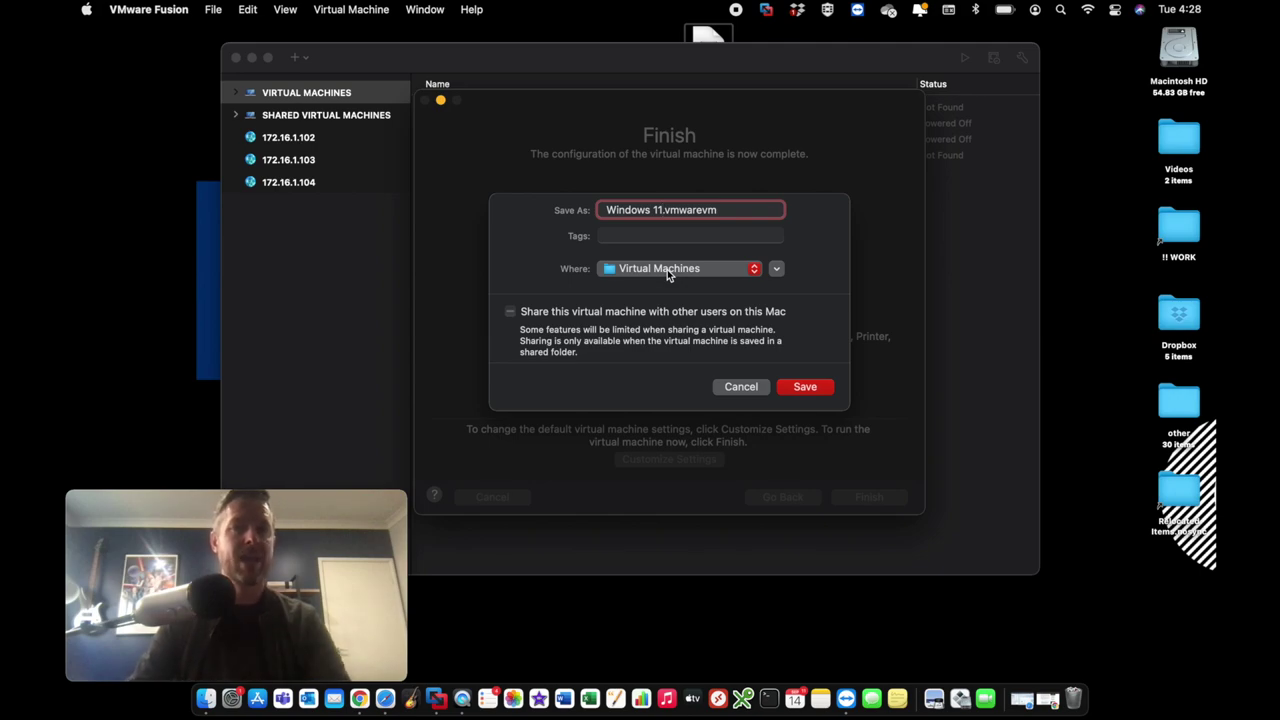
click(812, 392)
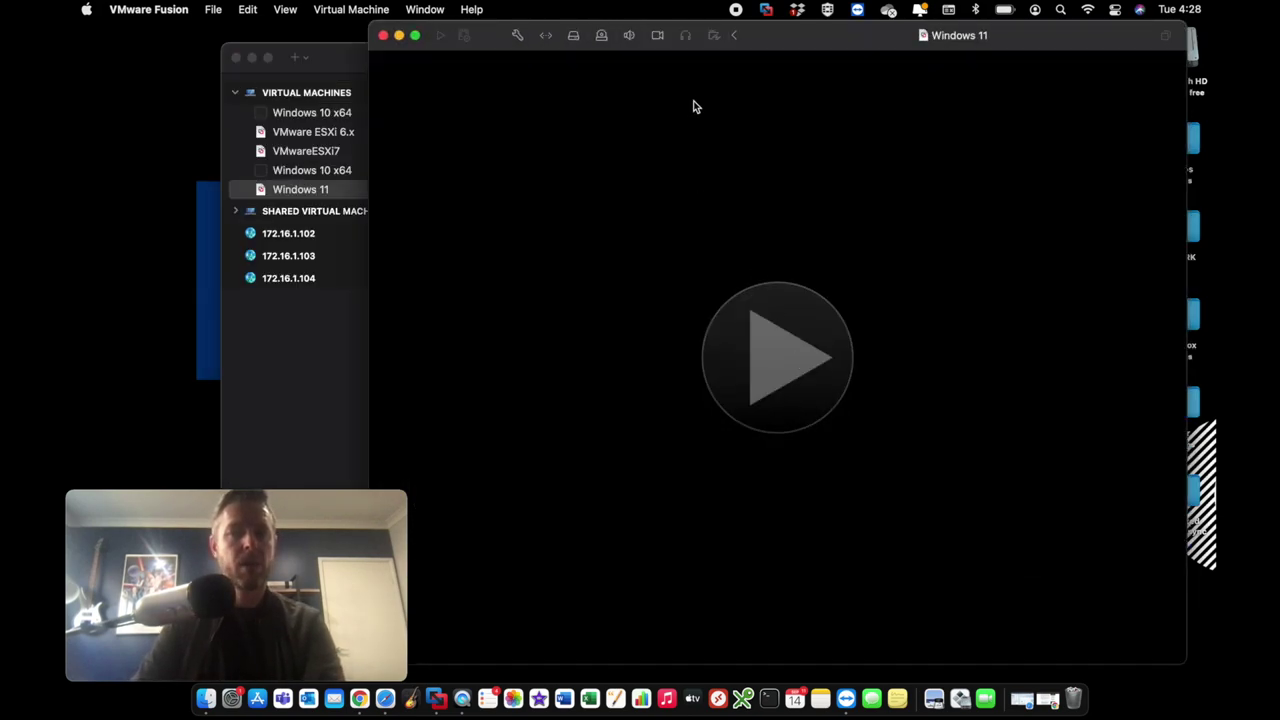
Step: Power on the Windows 11 virtual machine and begin the Windows installation with the default English (United States) language settings
click(774, 48)
click(765, 350)
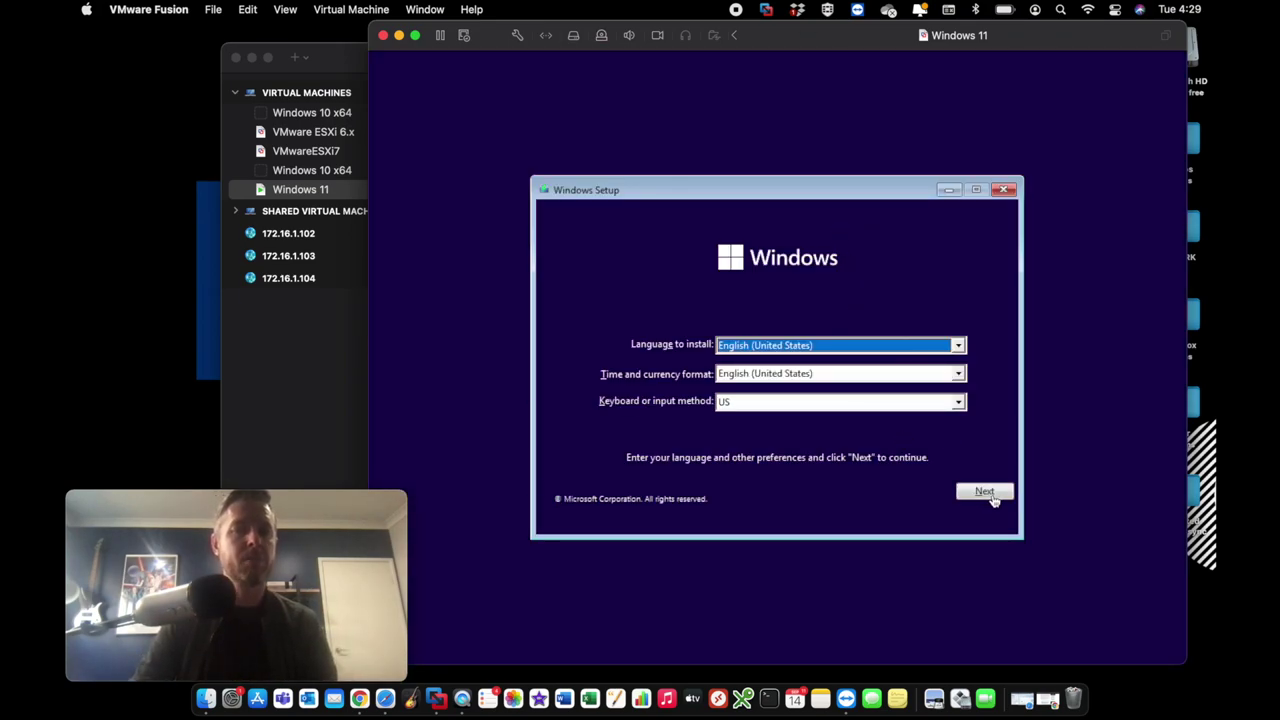
click(985, 492)
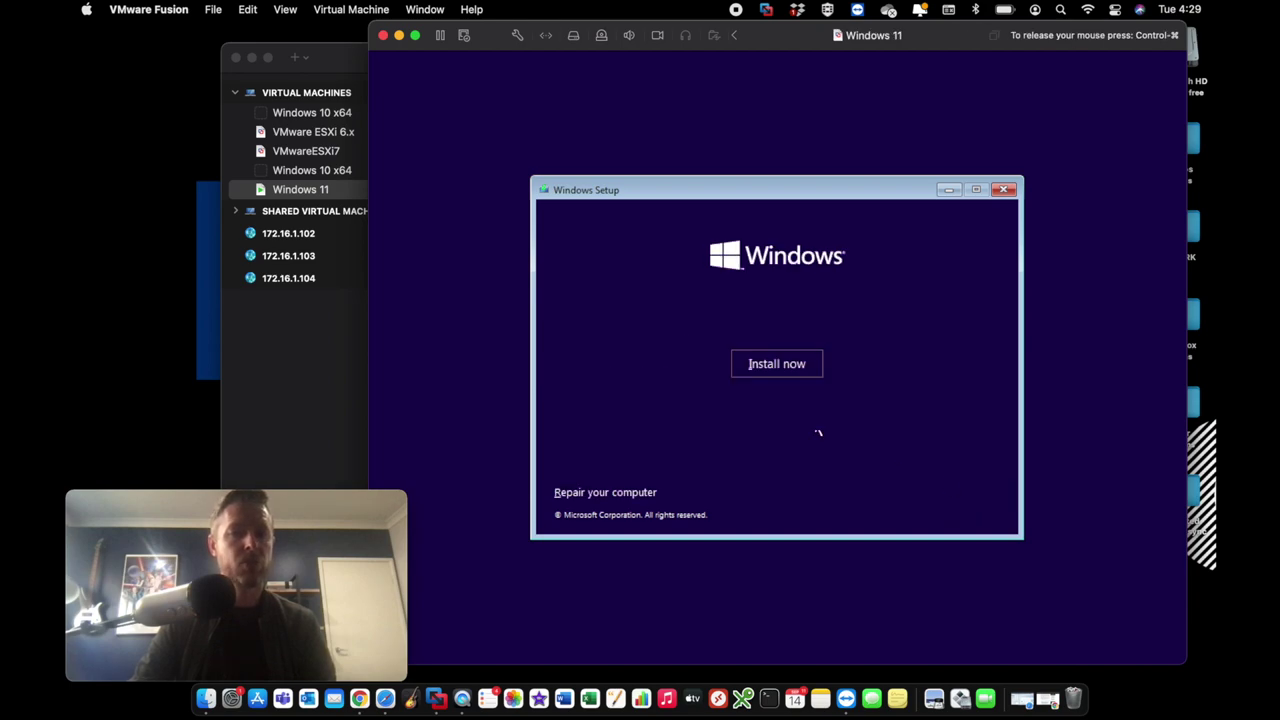
click(788, 372)
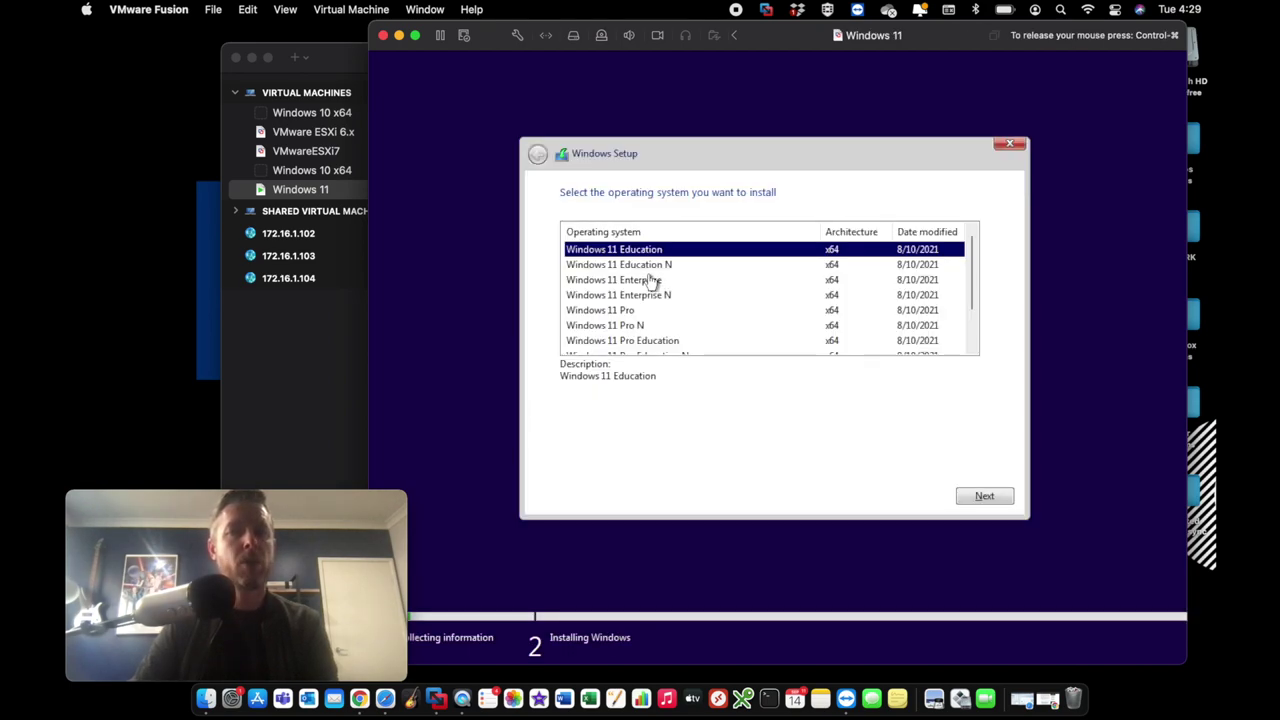
Step: Choose Windows 11 Enterprise as the operating system to install
click(638, 282)
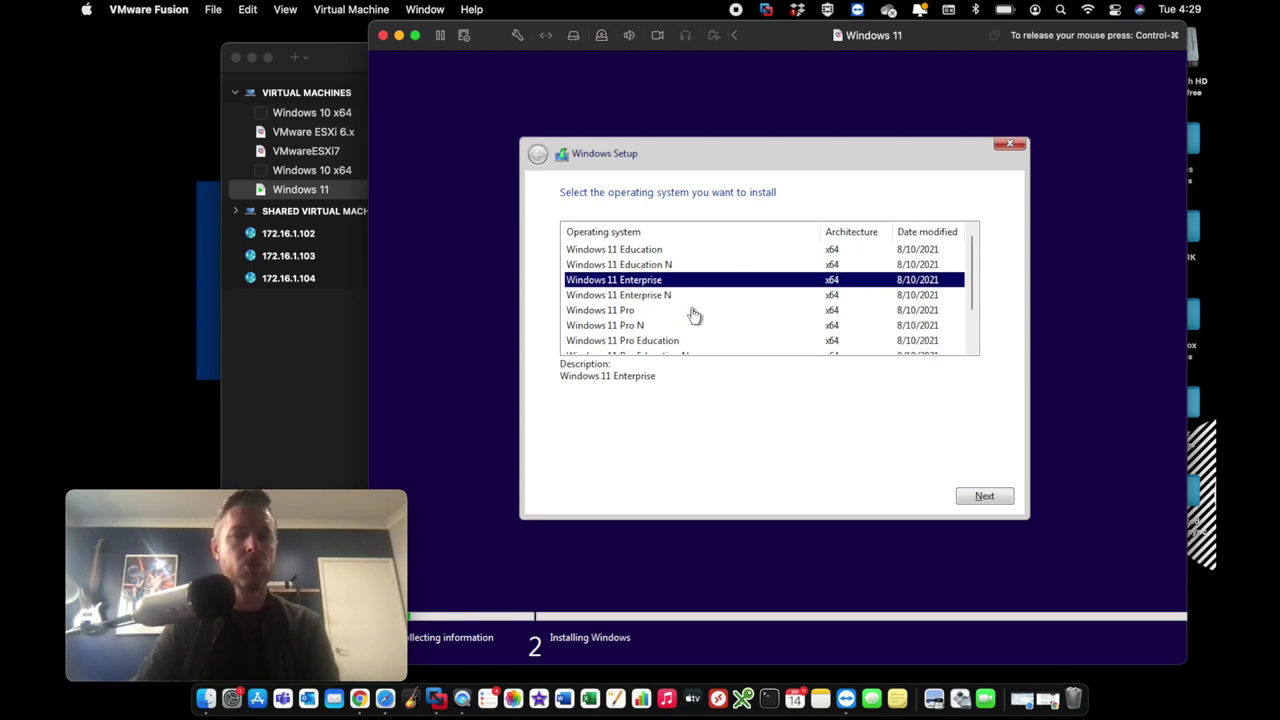
scroll(690, 317, down, 3)
scroll(691, 320, up, 3)
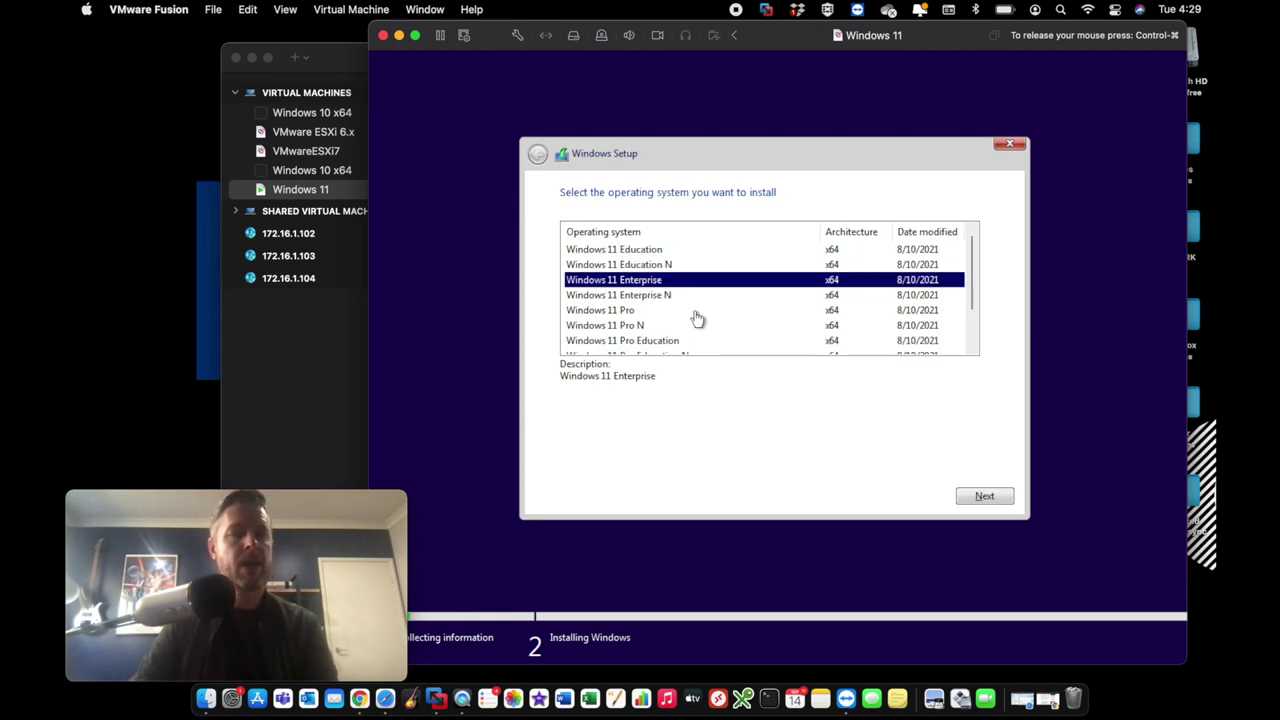
click(991, 499)
Step: Accept the Microsoft Software License Terms and install Windows on Drive 0 Unallocated Space
click(777, 482)
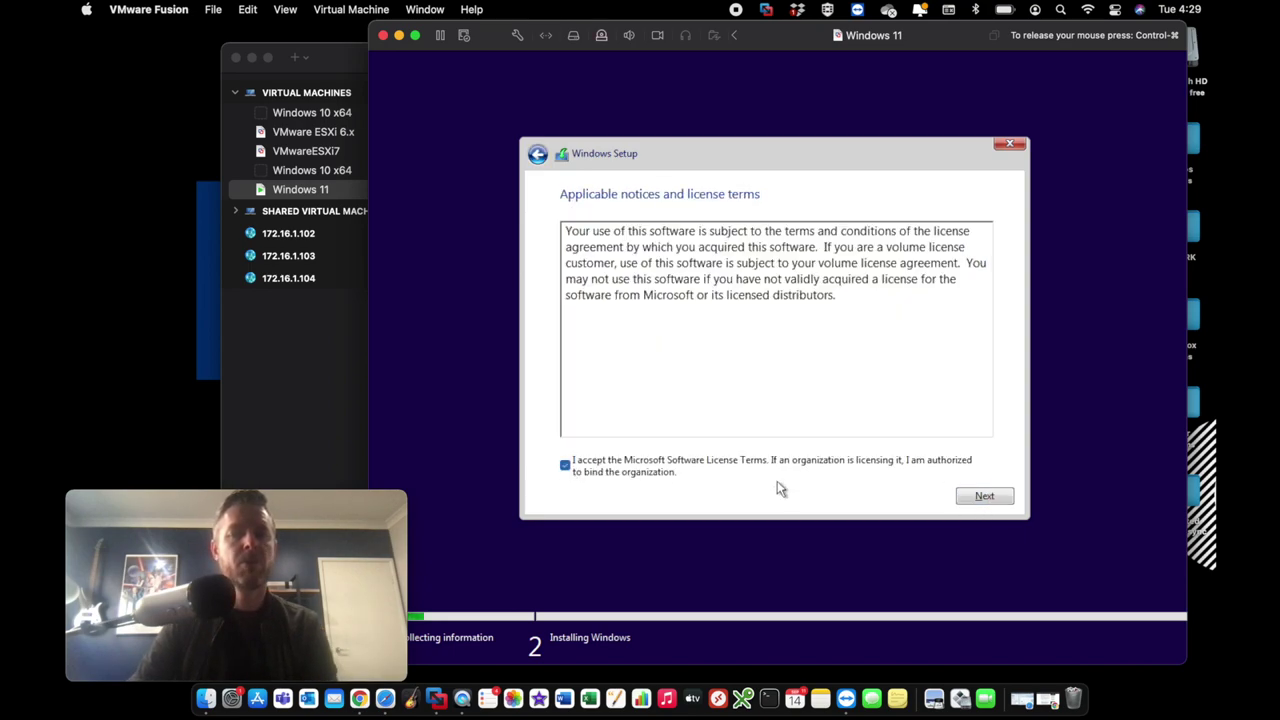
click(986, 495)
click(666, 336)
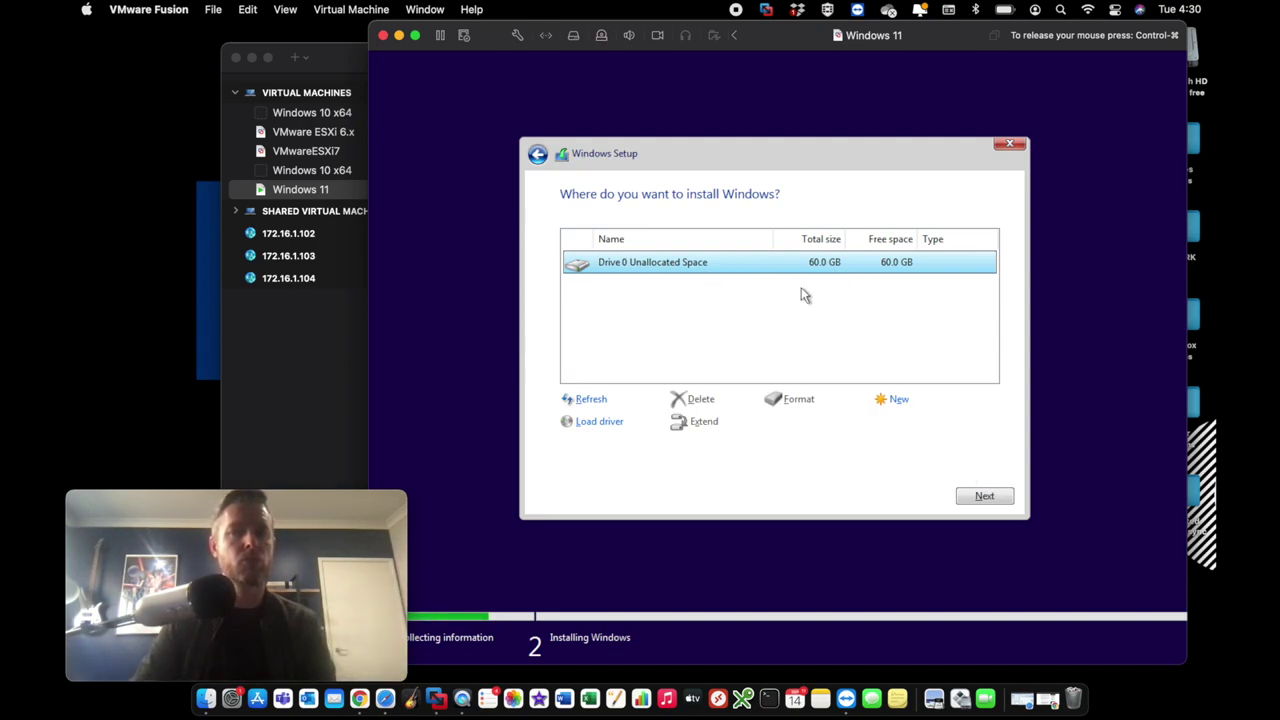
click(984, 495)
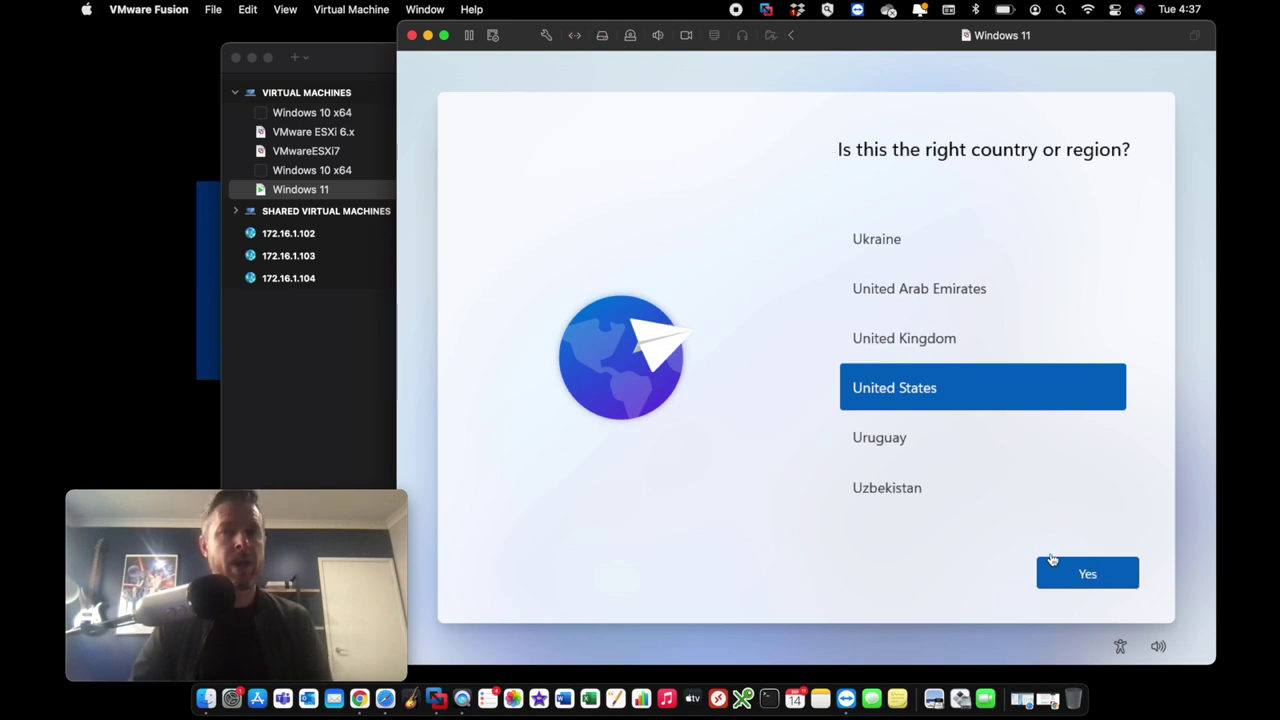
Step: Confirm United States as the region and continue through the device privacy settings with their default choices
click(1097, 578)
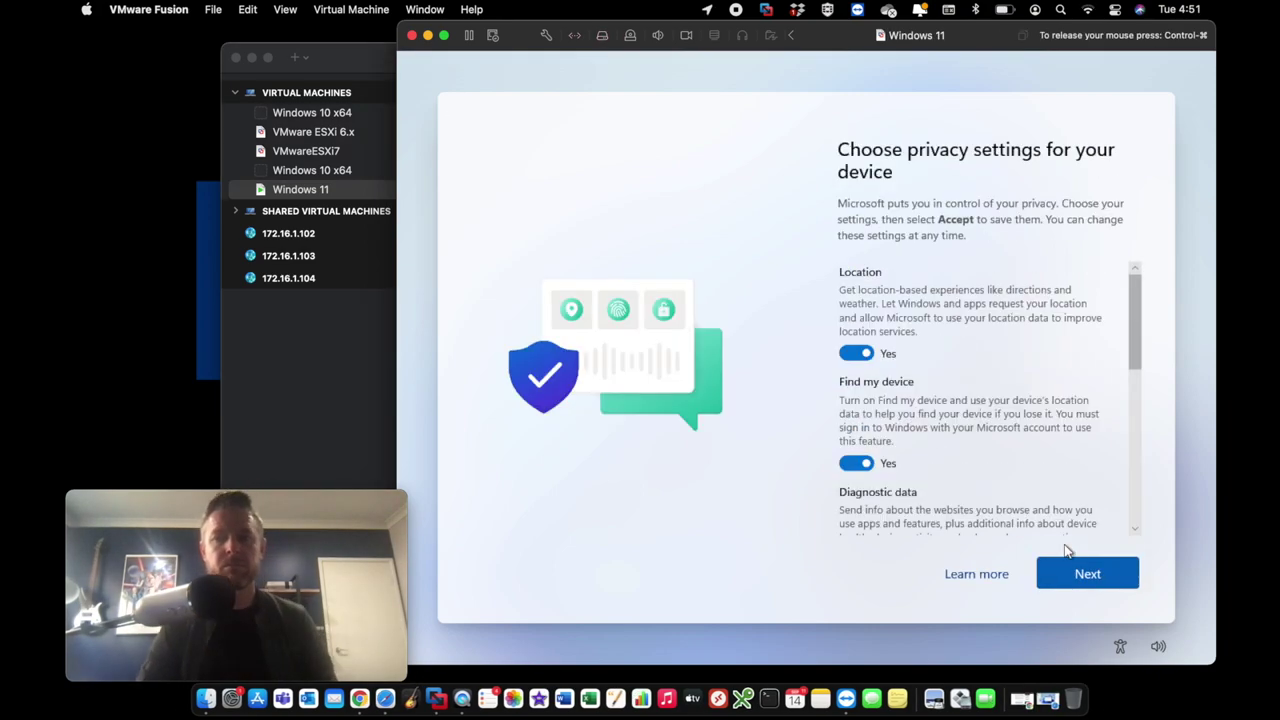
click(1083, 572)
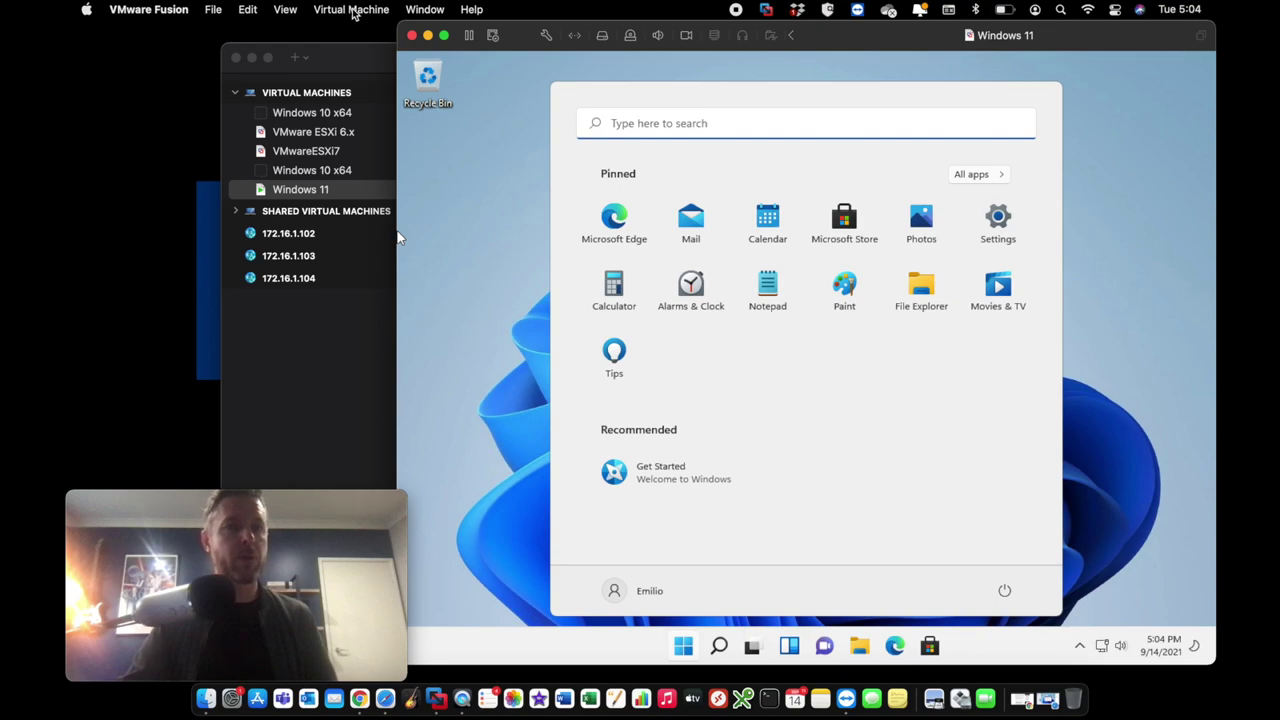
click(352, 10)
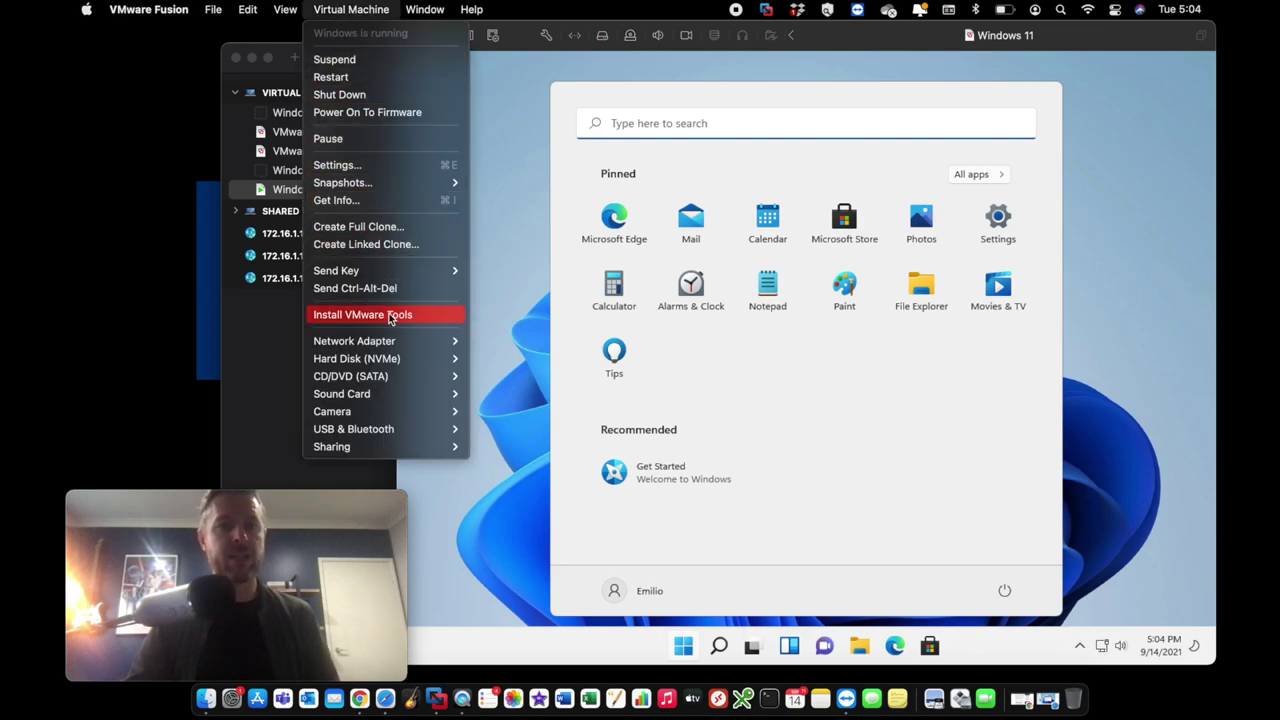
click(518, 308)
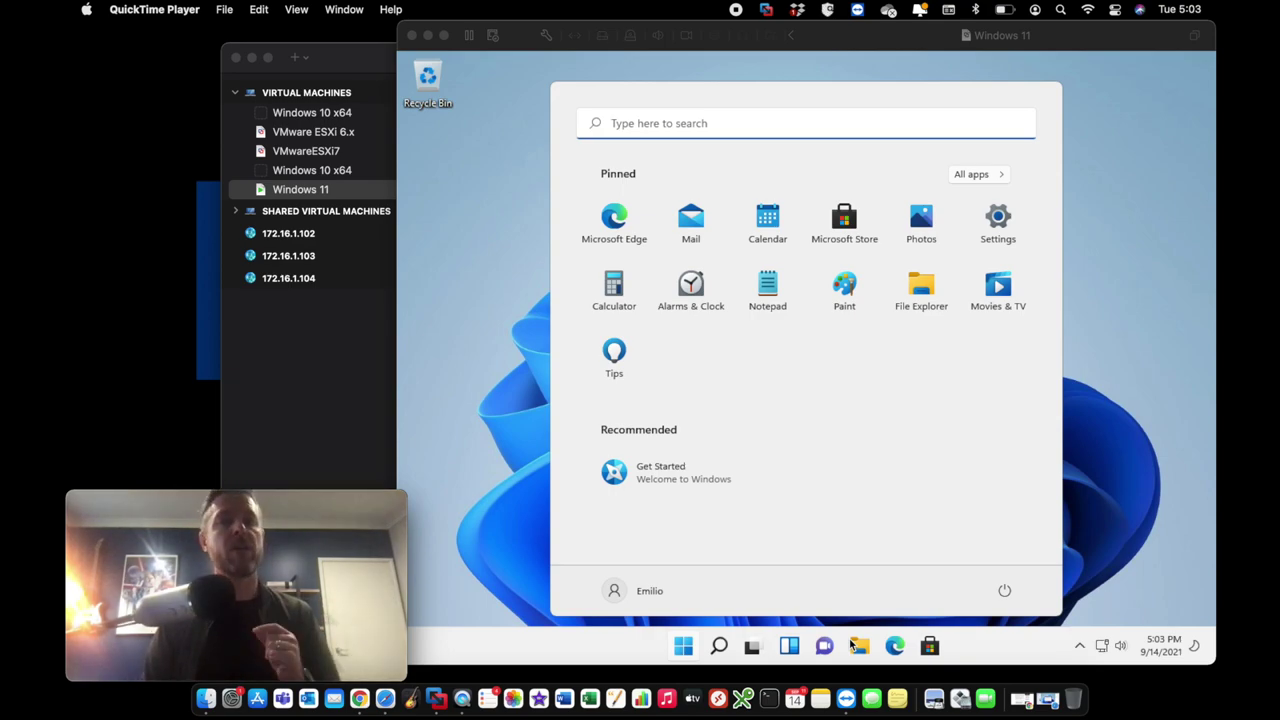
click(518, 302)
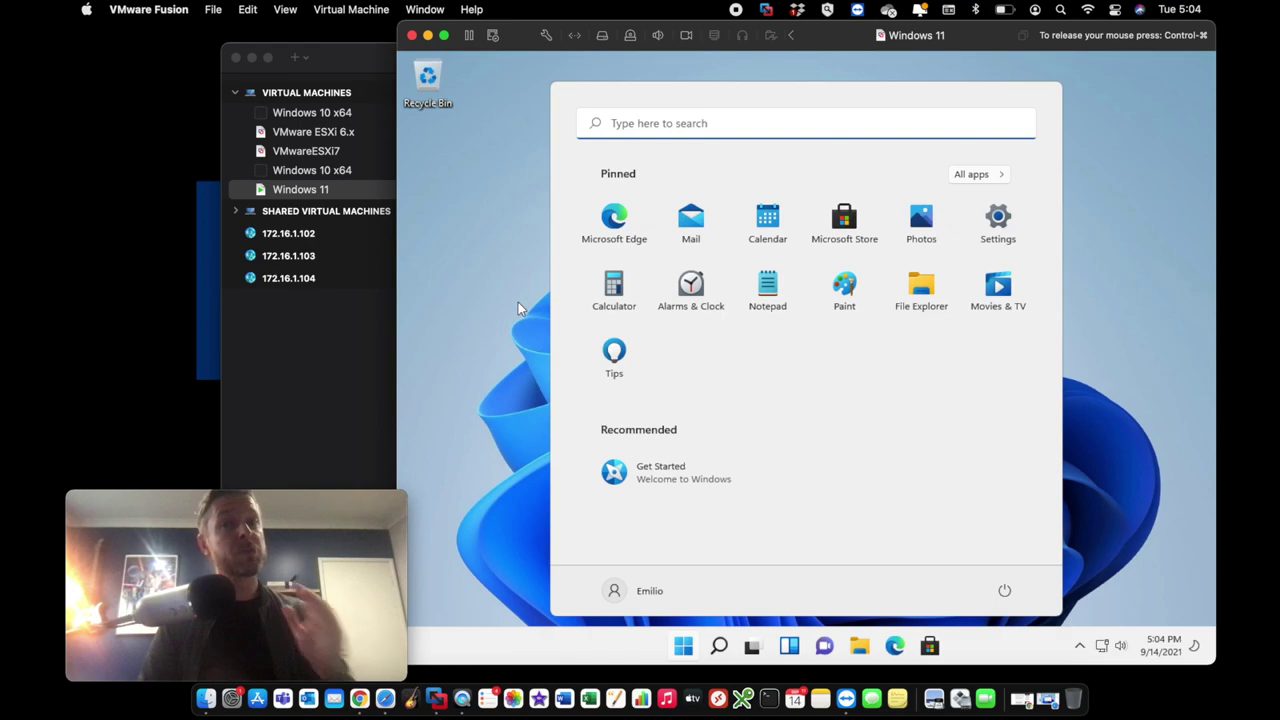